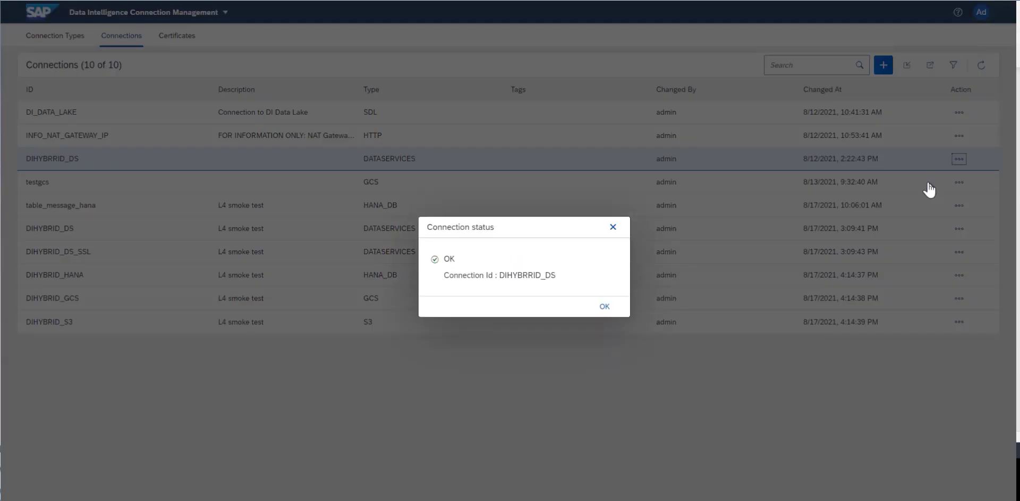
Dismiss the DIHYBRRID_DS connection status and switch to the Data Intelligence Modeler
click(605, 306)
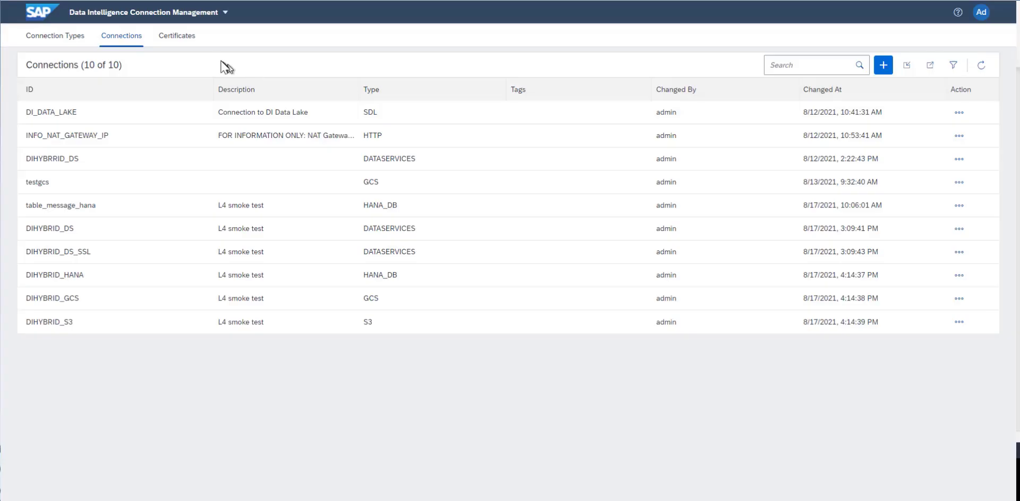
click(224, 21)
click(106, 150)
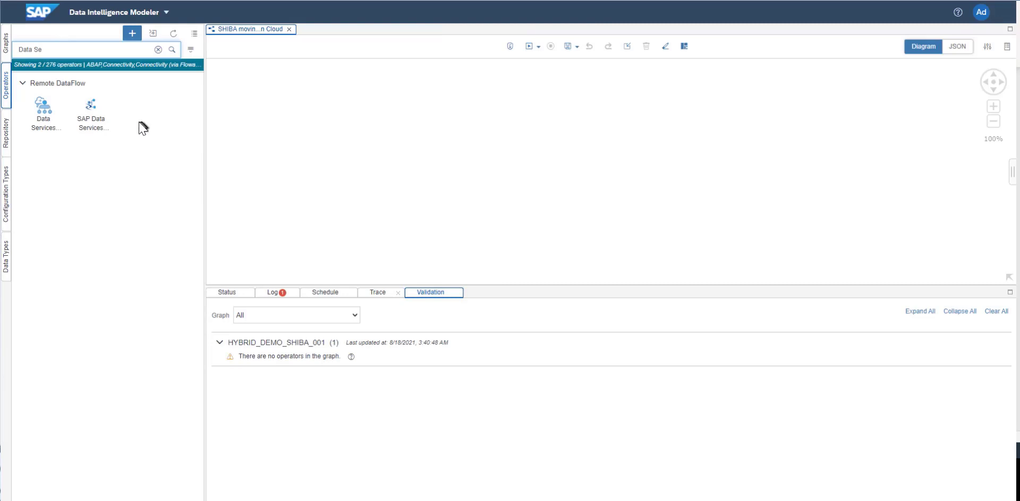
Review the two Data Services operators' descriptions and add the Data Services Transform operator to the empty graph
click(42, 122)
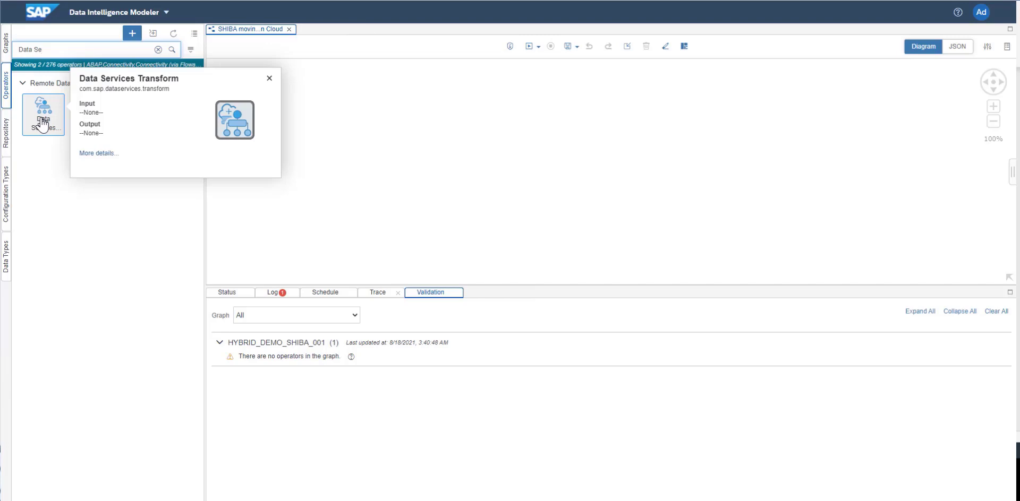
click(91, 127)
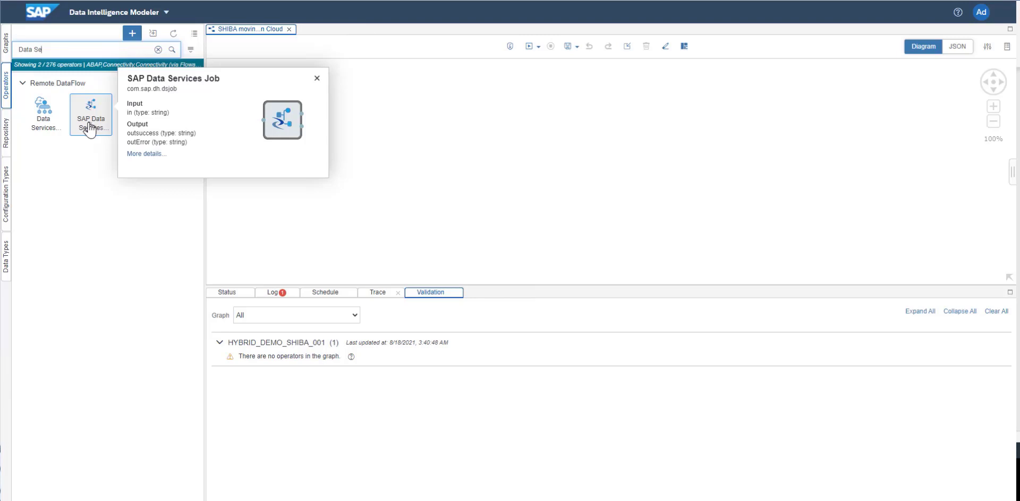
click(38, 126)
drag(38, 126, 276, 107)
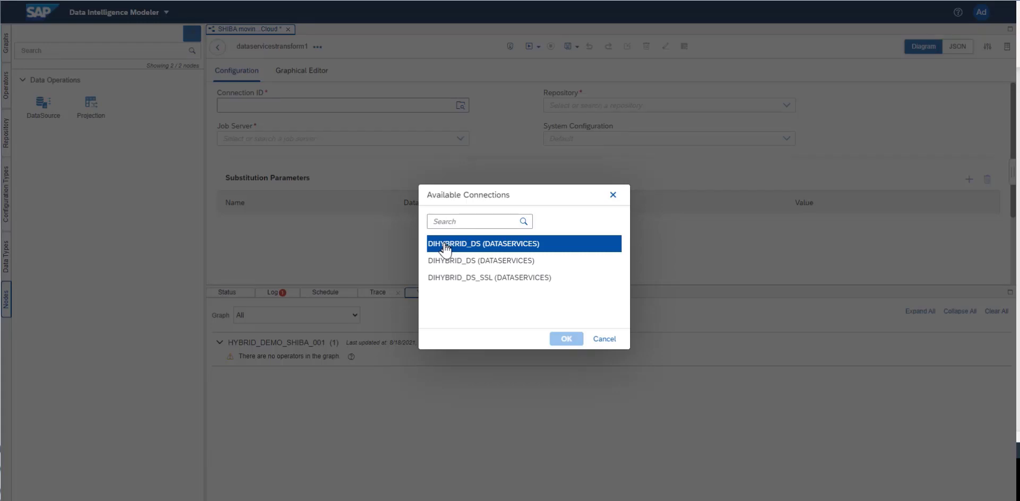
Configure the Data Services transform with connection DIHYBRRID_DS, repository DIDS_Hybrid and job server DIDS_Hybrid
double_click(445, 245)
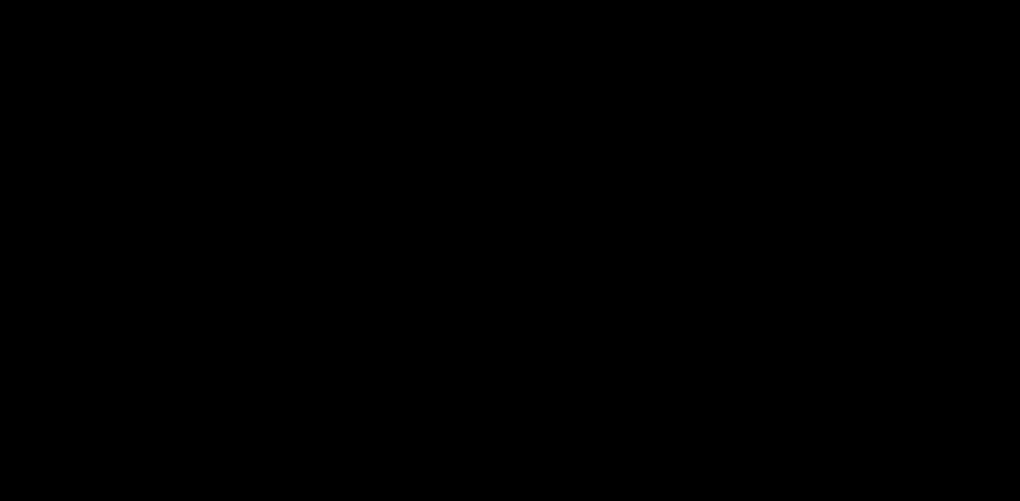
click(664, 106)
click(593, 123)
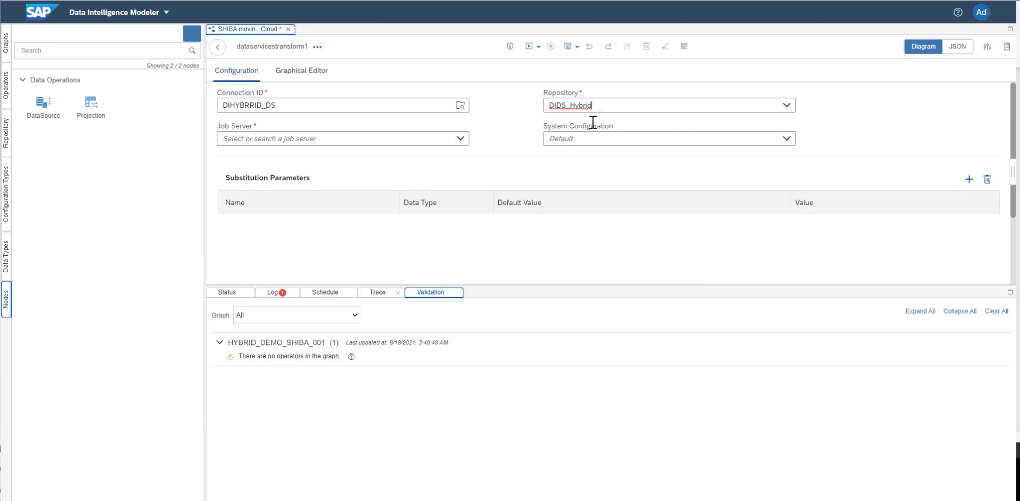
click(459, 139)
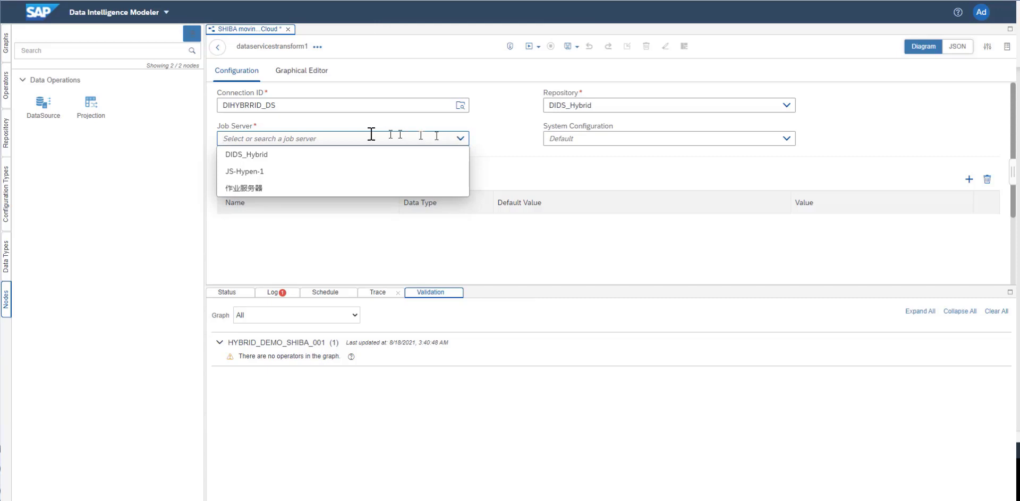
click(318, 160)
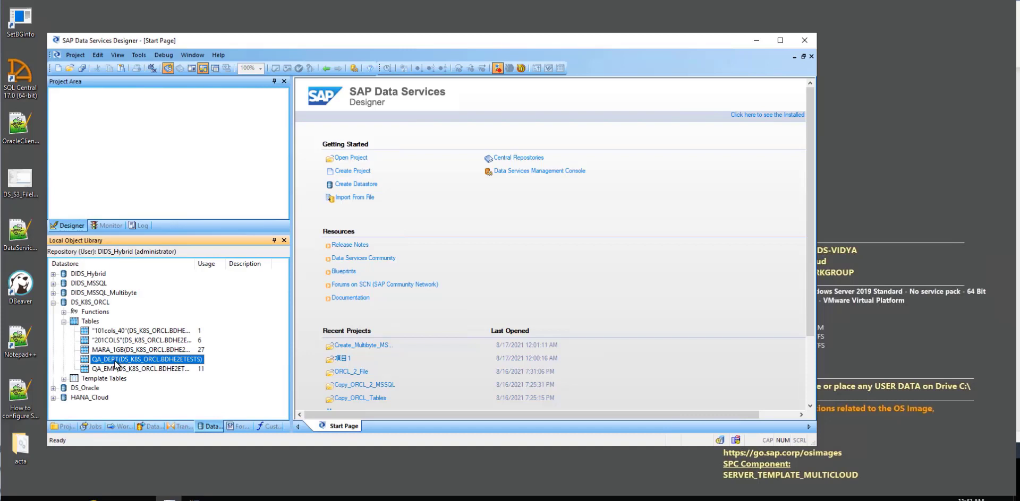
Switch to SAP Data Services Designer and view the data of the QA_DEPT table in the DS_K8S_ORCL datastore
right_click(115, 365)
click(162, 348)
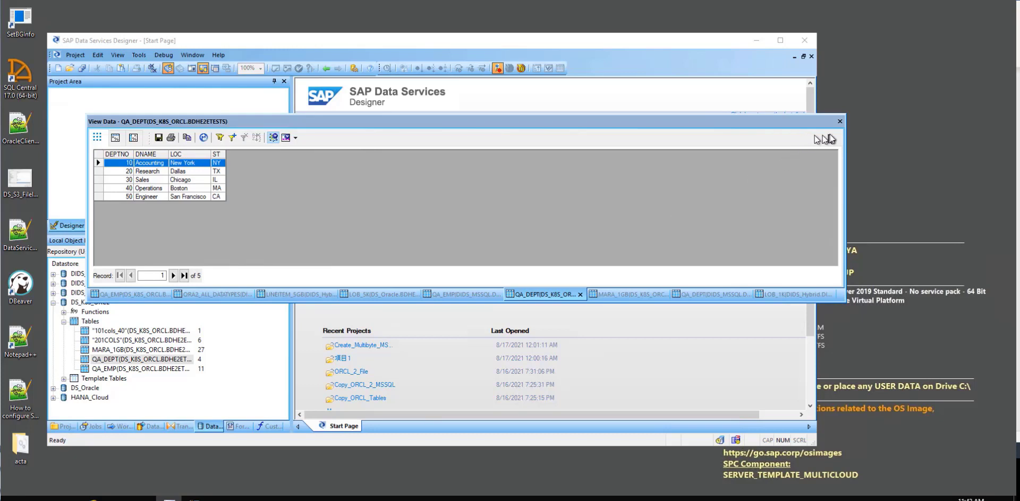
click(838, 123)
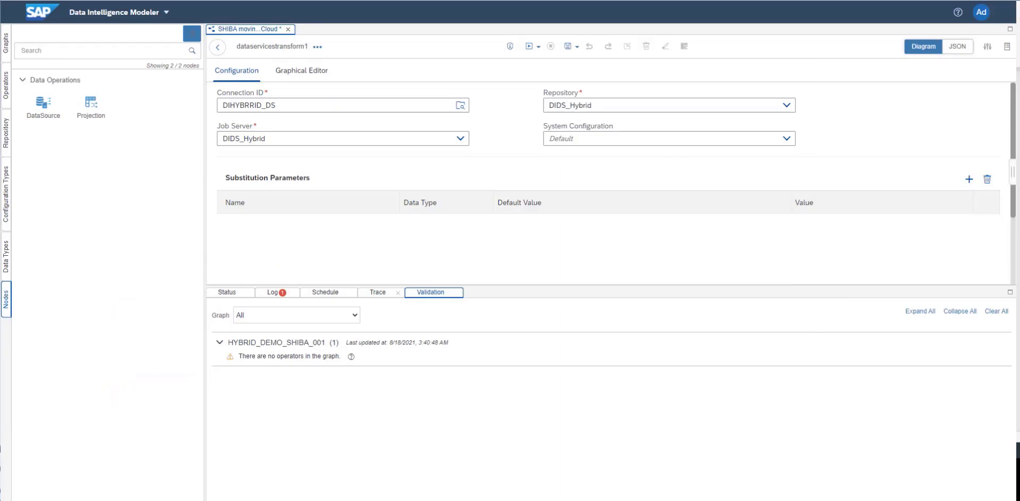
Switch to the Data Intelligence Modeler, add a DataSource node in the transform's graphical editor and expand the columns in its configuration
click(307, 74)
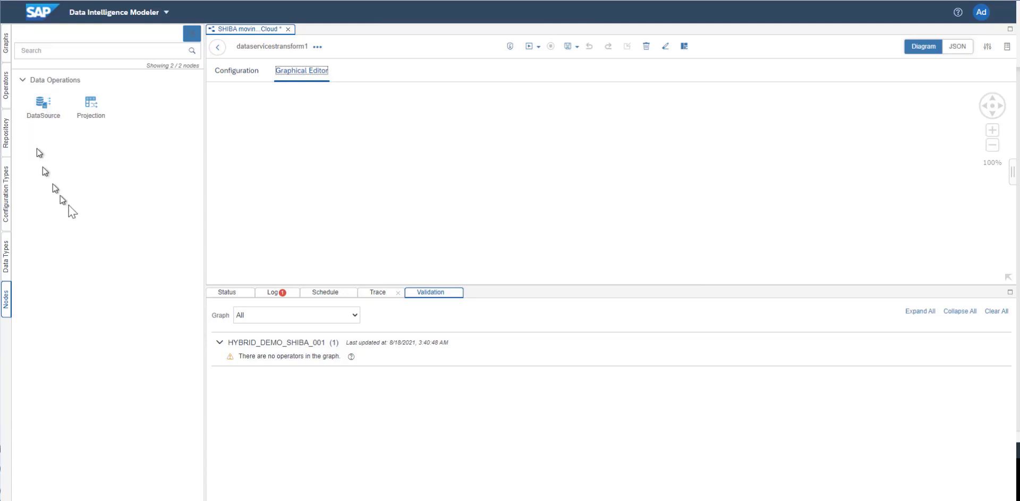
drag(47, 114, 336, 178)
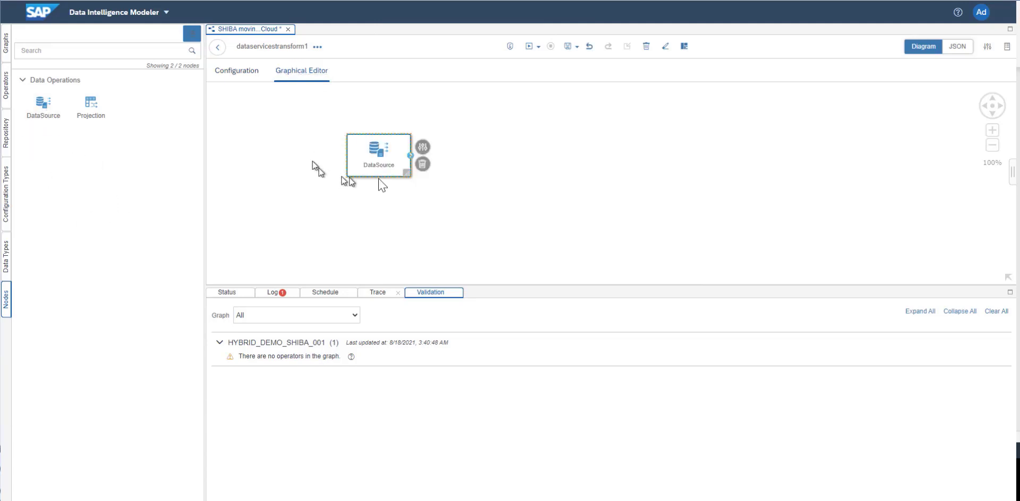
click(422, 148)
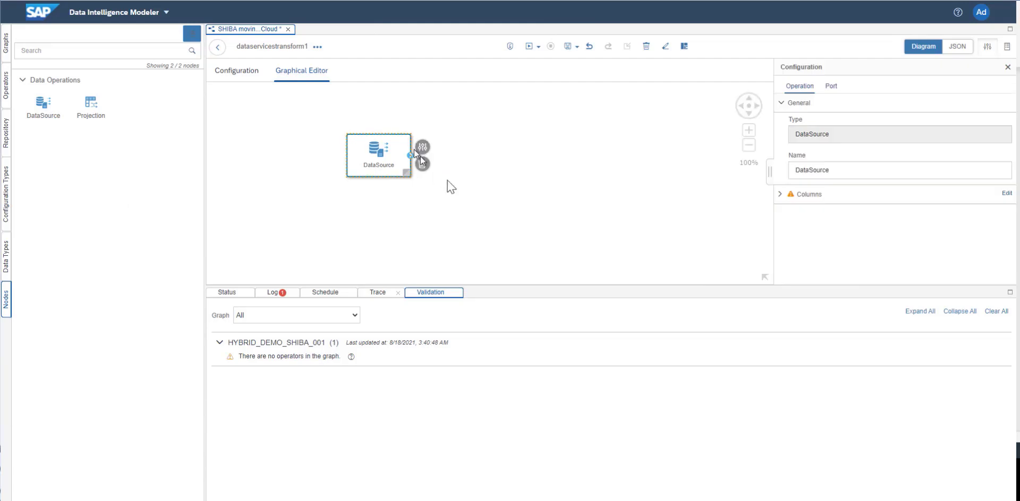
click(779, 195)
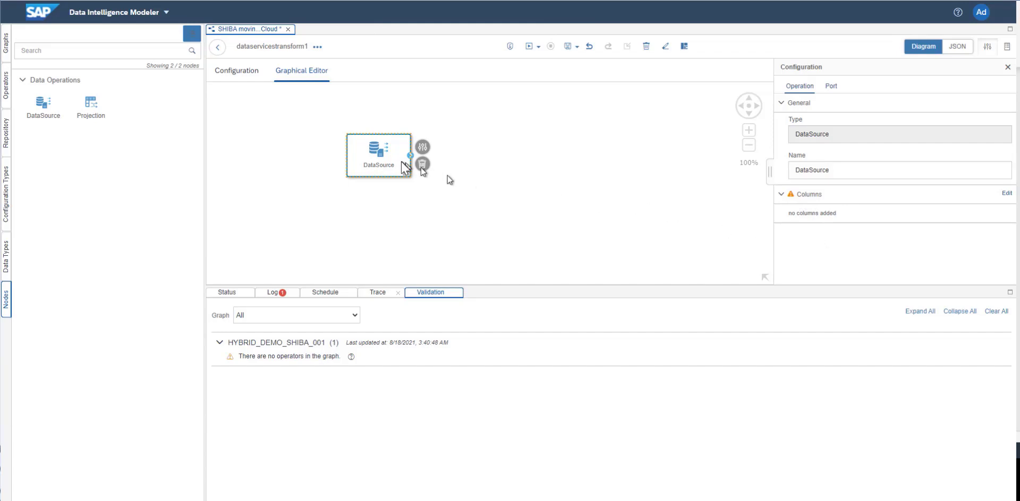
Open the DataSource node and browse its source objects to the DS_K8S_ORCL datastore
double_click(380, 160)
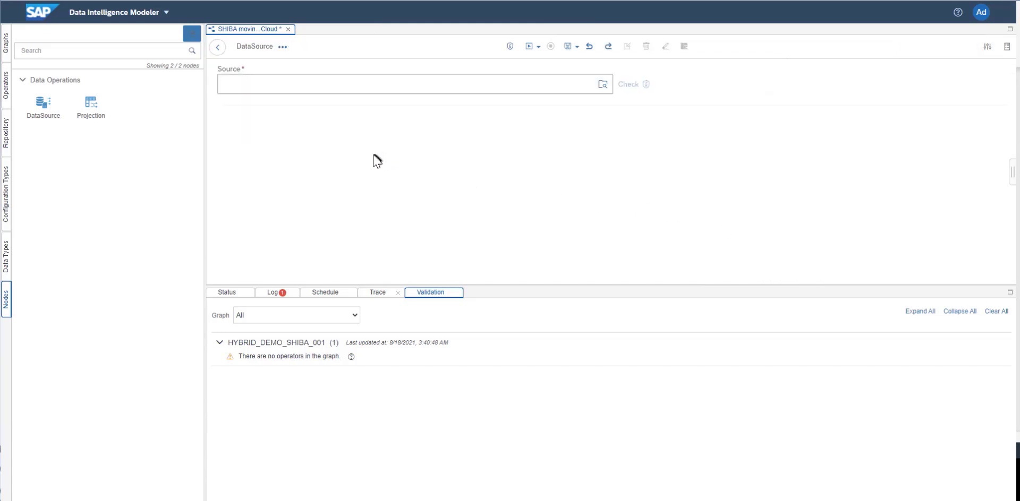
click(603, 88)
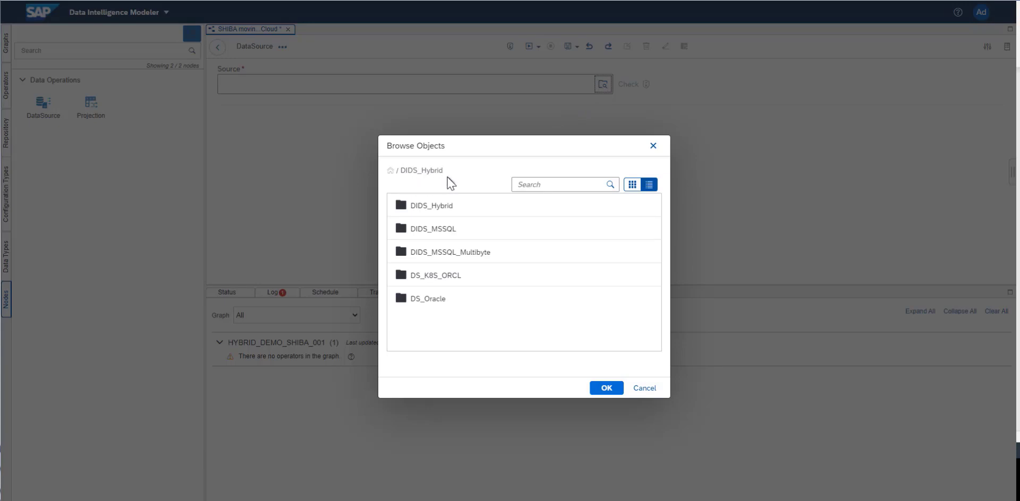
click(423, 283)
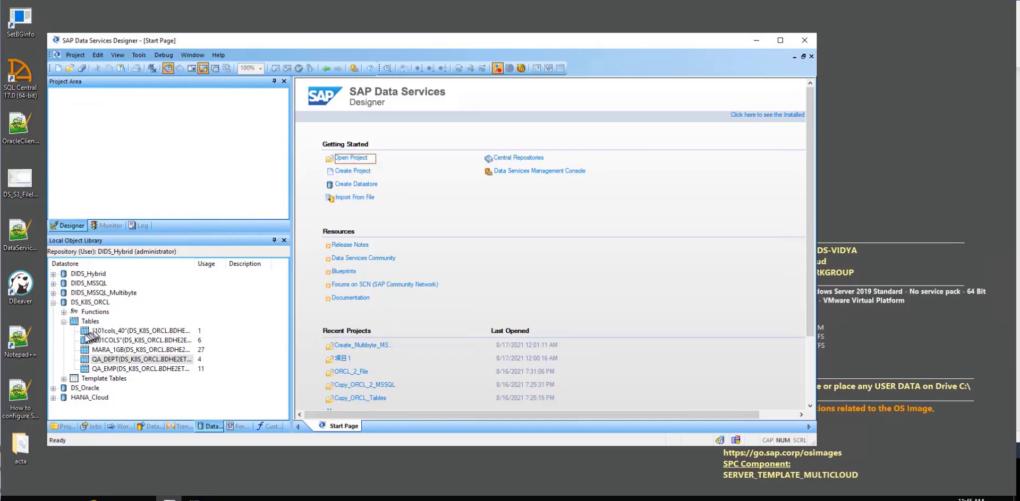
Switch to SAP Data Services Designer and examine the DS_K8S_ORCL datastore's user name in its connection settings without changing anything
click(88, 304)
right_click(88, 306)
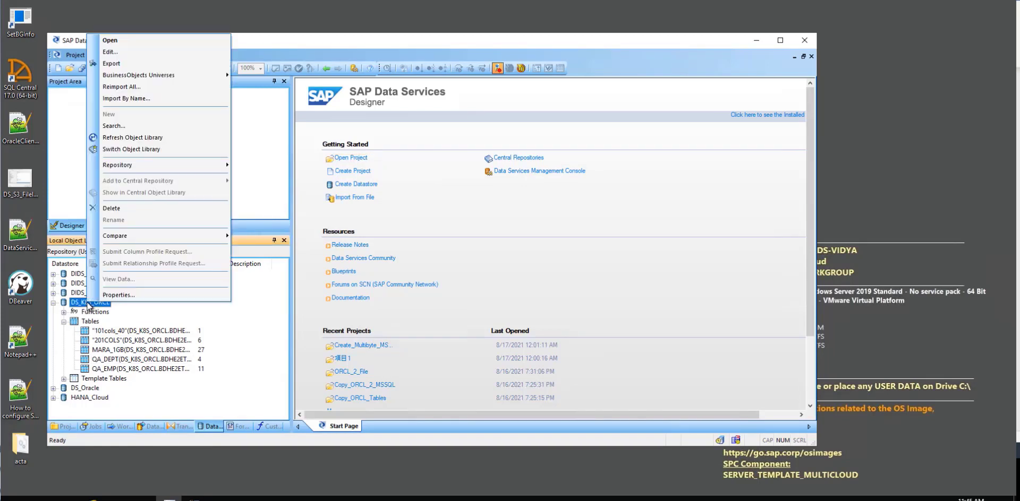
click(133, 52)
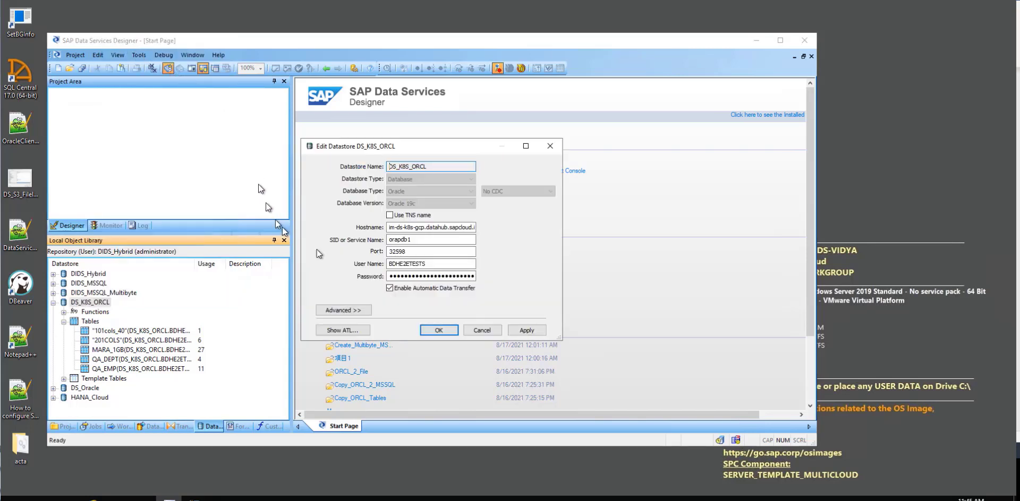
double_click(391, 265)
click(433, 264)
double_click(388, 264)
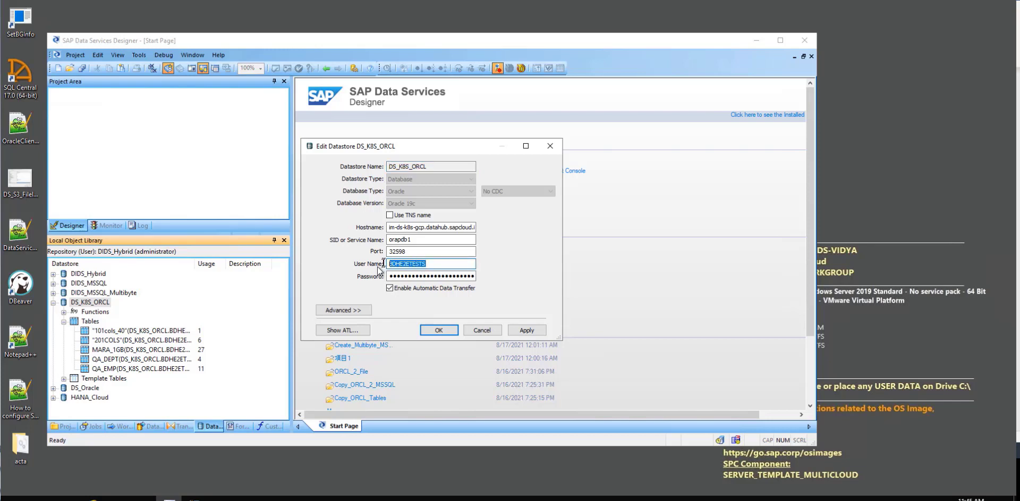
click(485, 331)
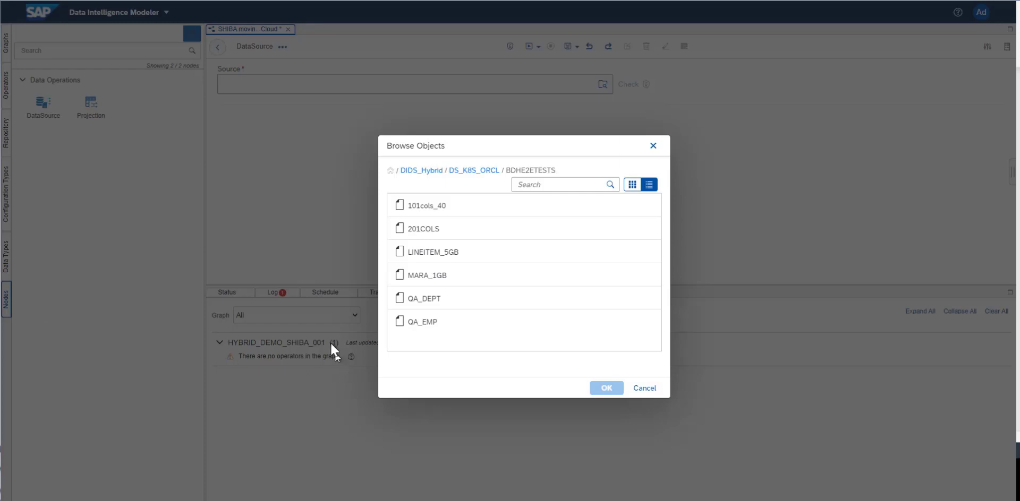
Back in the Data Intelligence Modeler, set the DataSource's source to the QA_DEPT table under BDHE2ETESTS and check the datastore
click(432, 301)
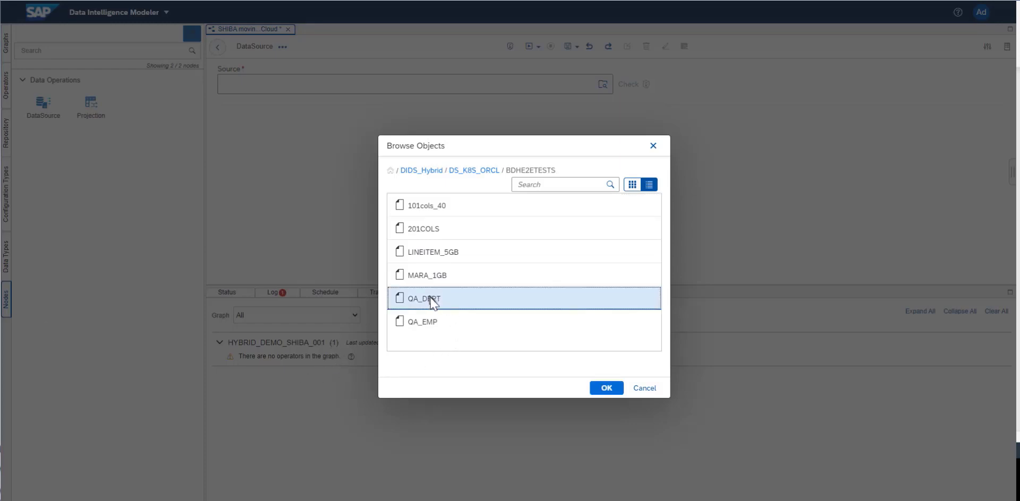
click(607, 390)
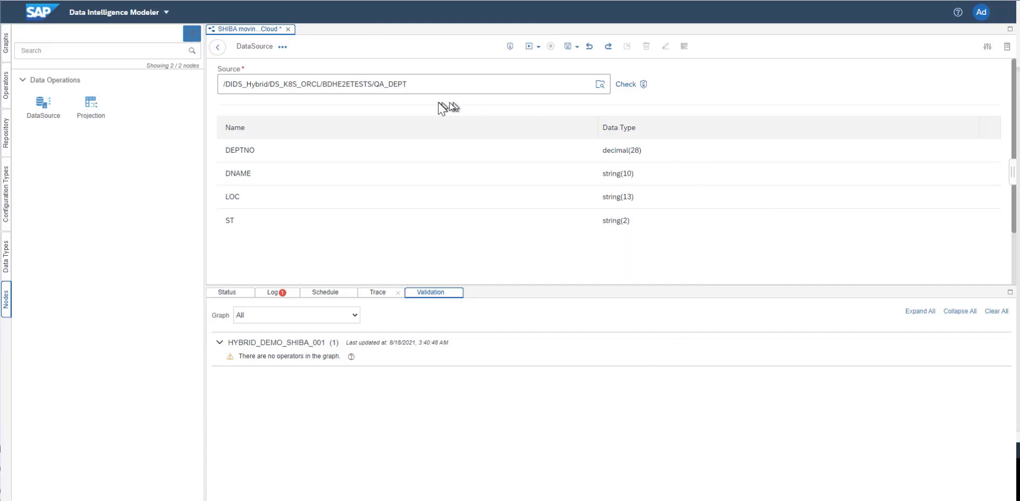
click(626, 87)
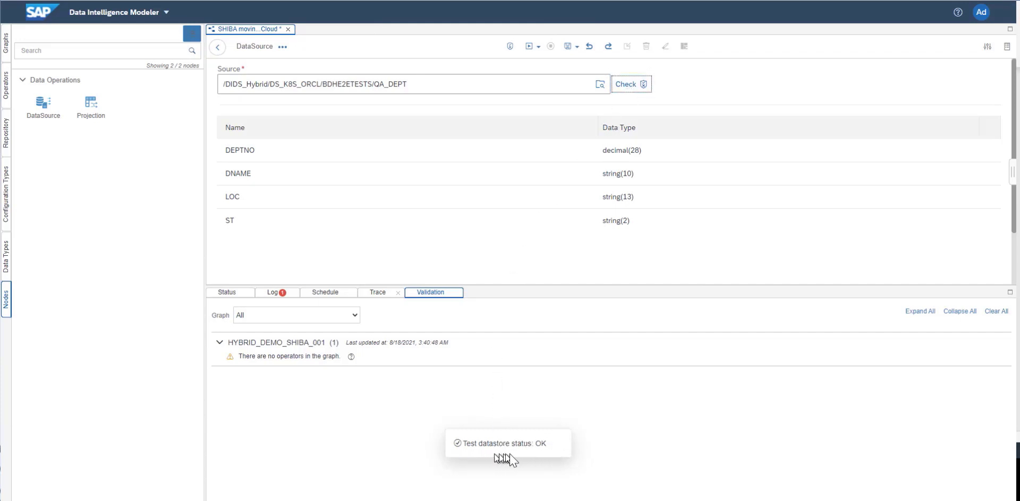
Return to the transform's diagram, add a Projection node and connect the DataSource output to the Projection input
click(217, 50)
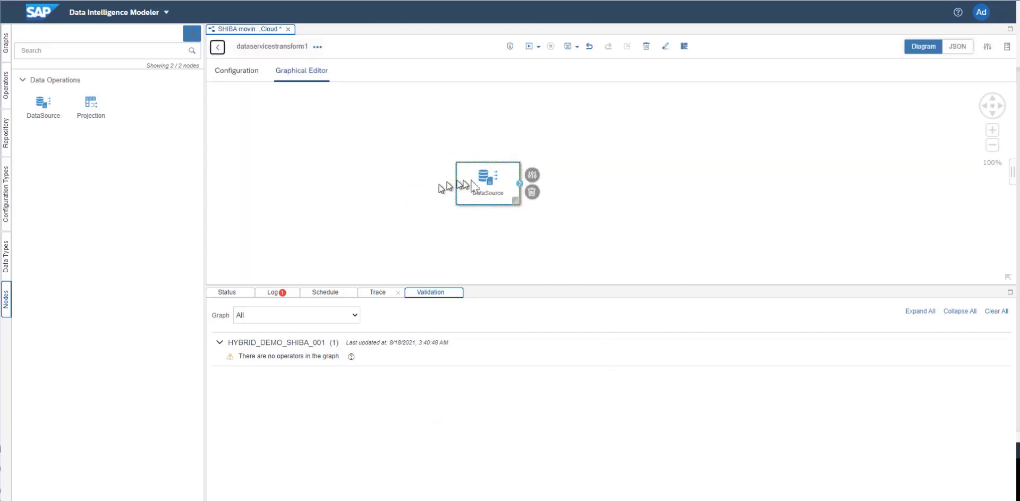
drag(460, 183, 331, 139)
drag(95, 115, 493, 155)
drag(364, 131, 493, 174)
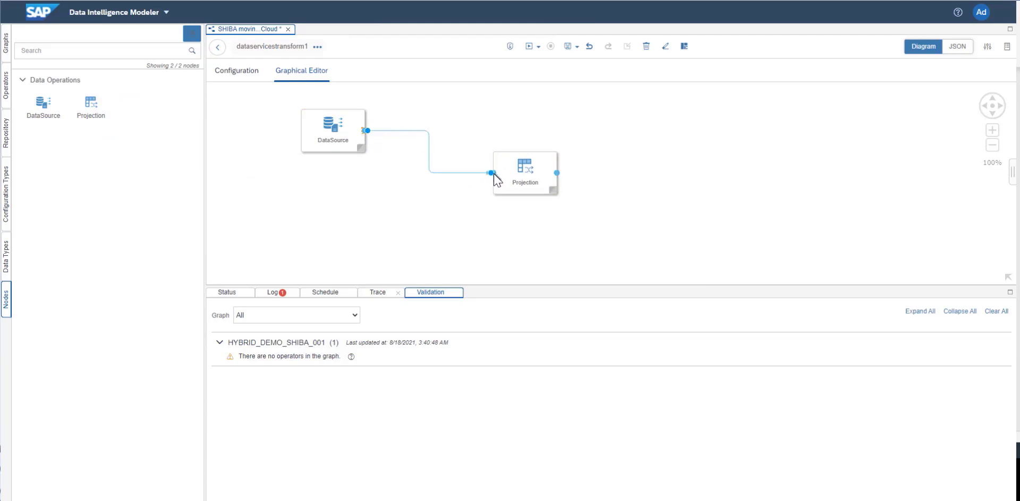
Map all columns of Projection_Input1 to the Projection's target and review the column list in its configuration
double_click(528, 171)
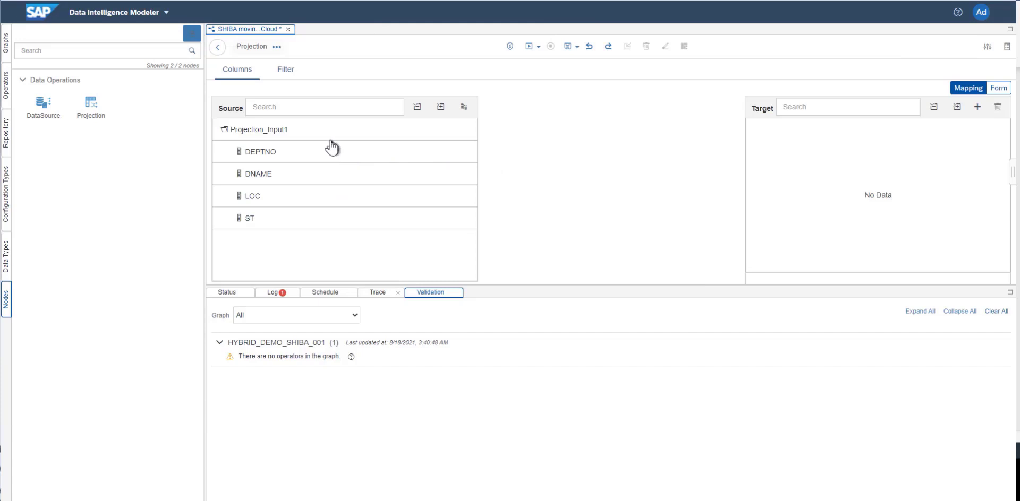
drag(325, 131, 826, 139)
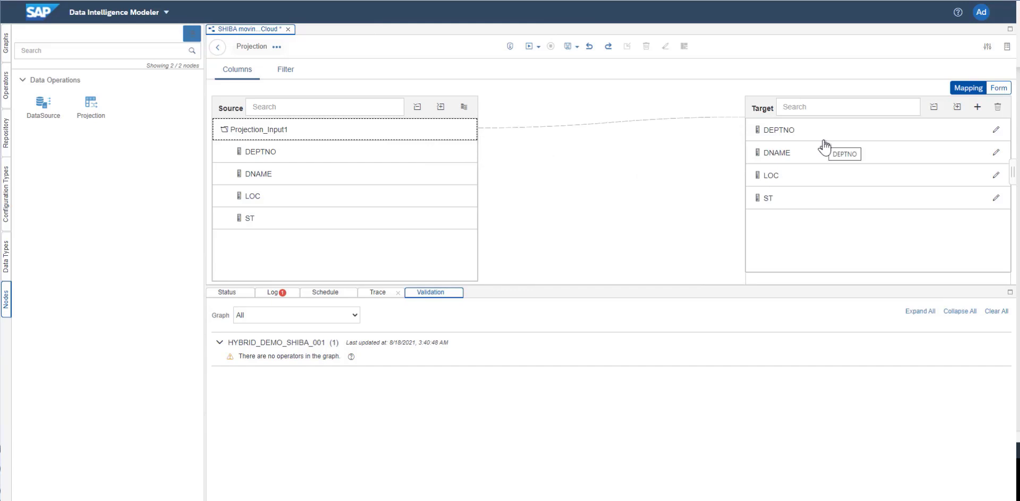
click(814, 139)
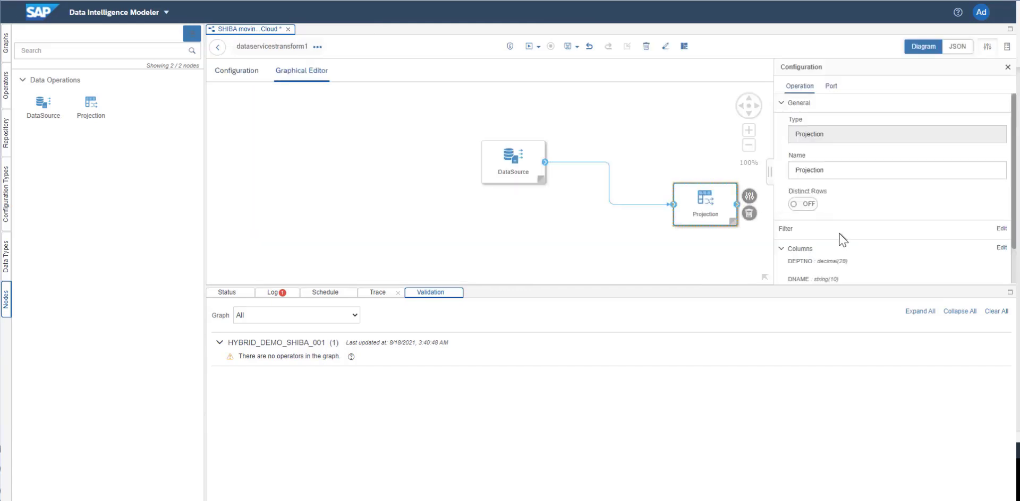
scroll(842, 247, down, 2)
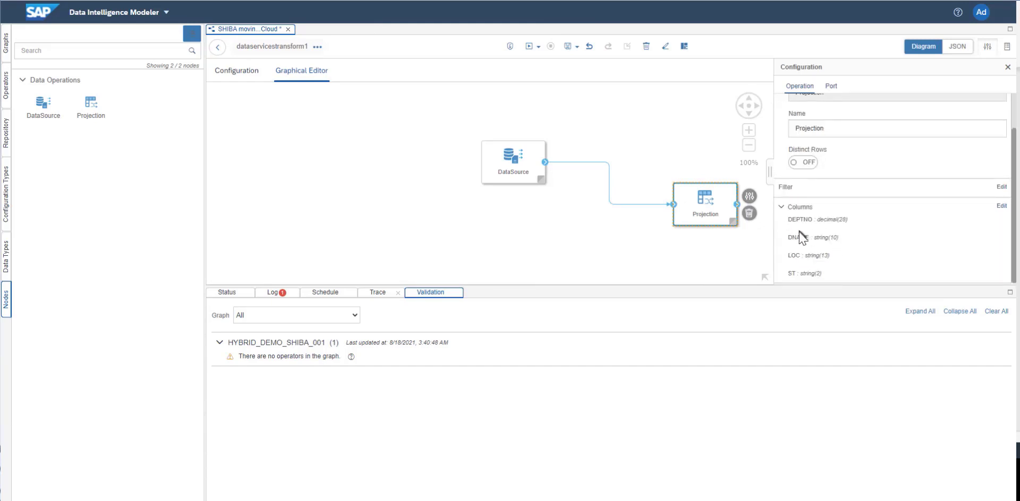
click(664, 250)
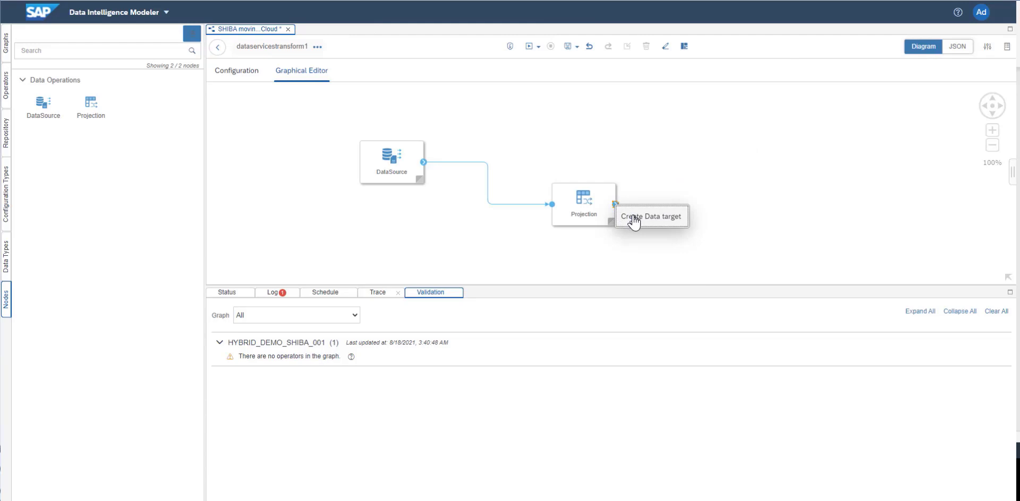
Create a data target from the Projection's output, auto-arrange the diagram and select the output node
click(634, 222)
drag(403, 175, 359, 127)
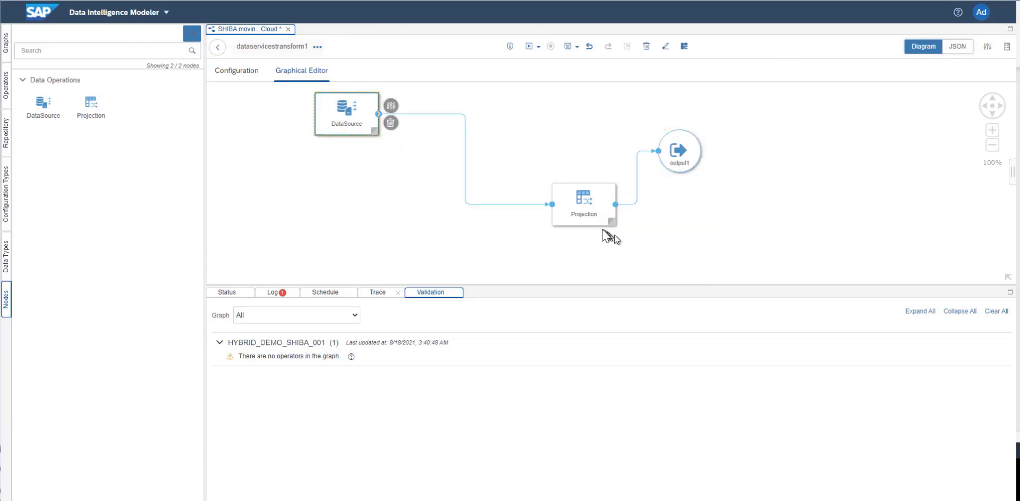
click(685, 48)
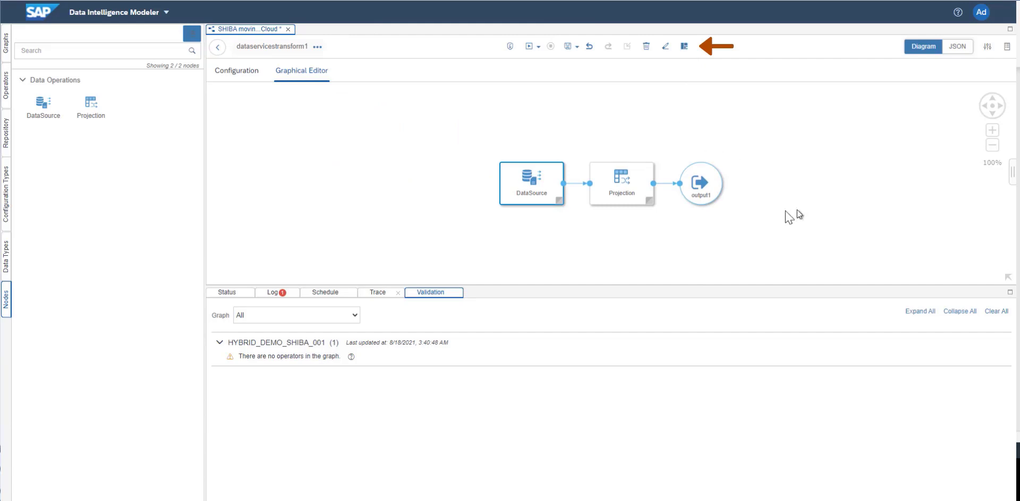
click(701, 199)
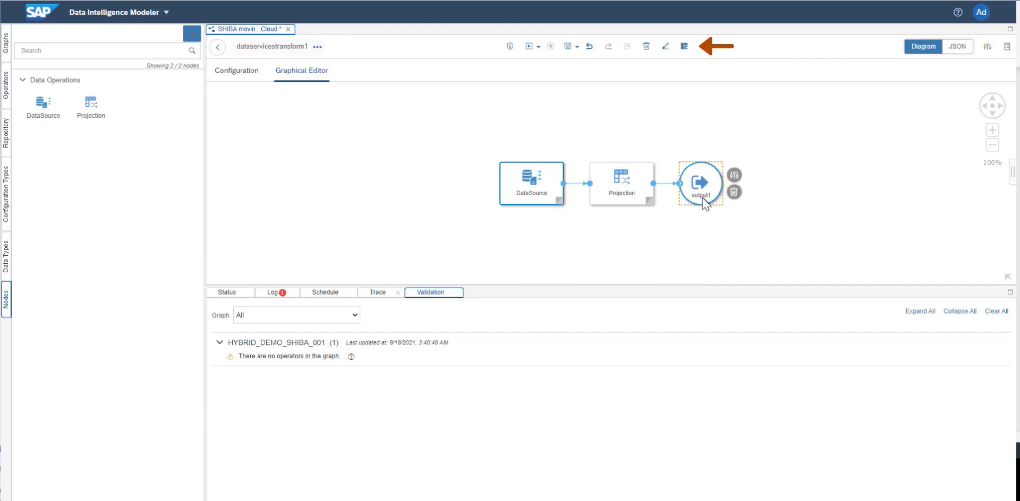
Return to the main graph, add a Kafka Producer and connect the Data Services Transform to its message input through a Table To Message Converter
click(734, 176)
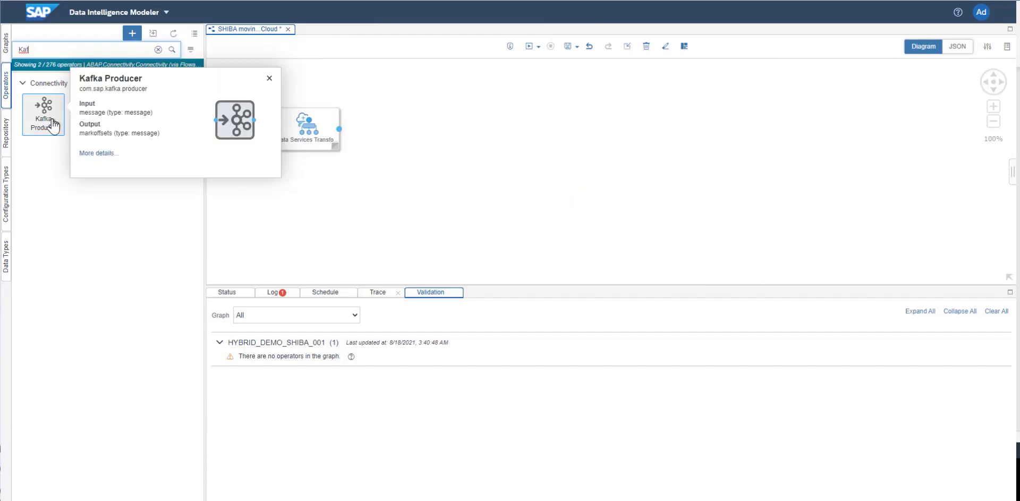
drag(53, 126, 482, 155)
drag(339, 130, 482, 181)
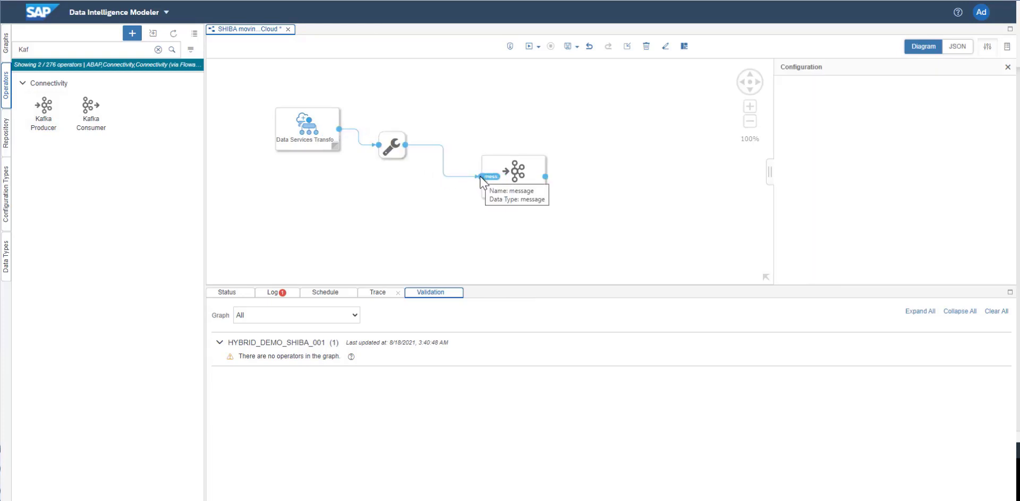
click(396, 148)
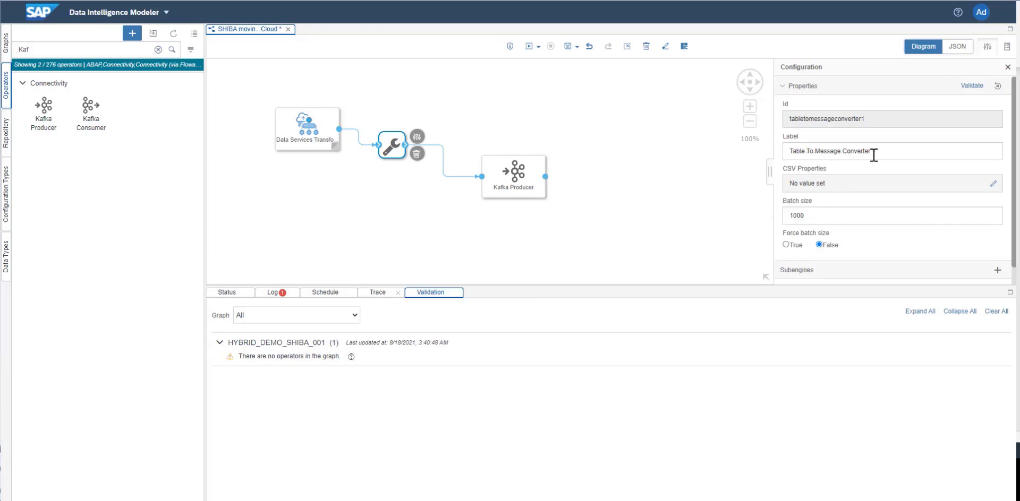
Set the Kafka Producer's brokers to im-kafaka-gcp.datahub.sapcloud.io:30001, keep the topic test_topic and review the remaining properties
click(517, 178)
drag(832, 249, 761, 250)
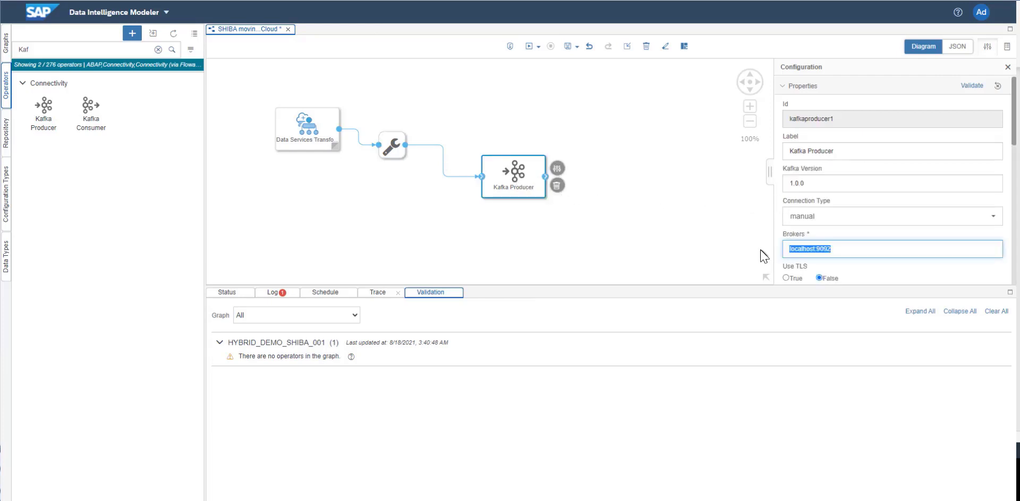
text(im-kafka-gcp.datahub.sapcloud.io:30001)
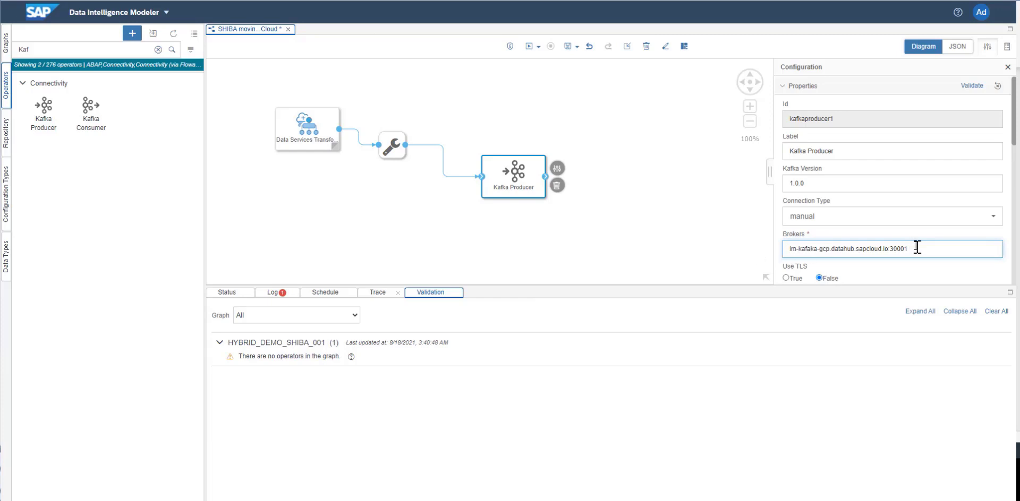
scroll(918, 248, down, 1)
scroll(919, 247, down, 2)
click(810, 229)
drag(826, 229, 777, 230)
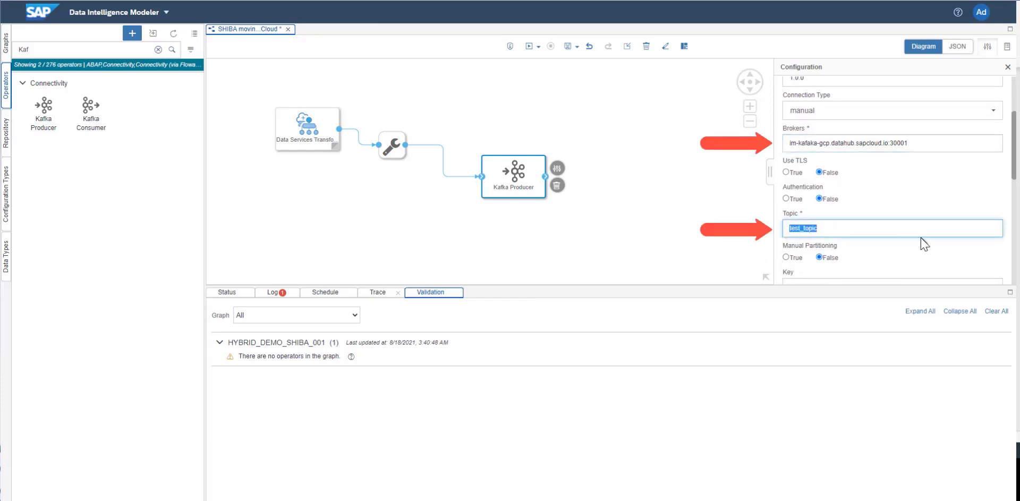
scroll(921, 242, down, 7)
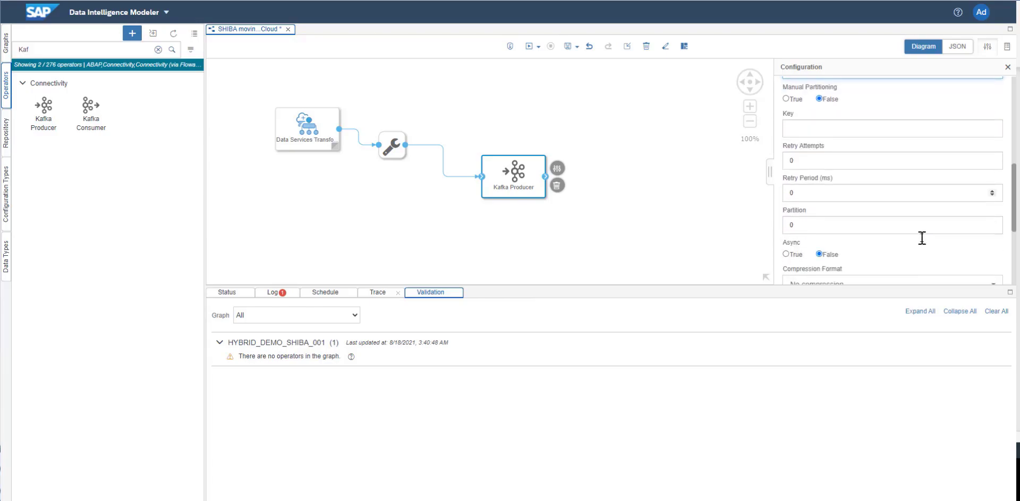
Save the producer graph, create a new graph and save it as HYBRID_DEMO_SHIBA_002 with the description "Consuming data from Kafka"
click(568, 47)
click(610, 289)
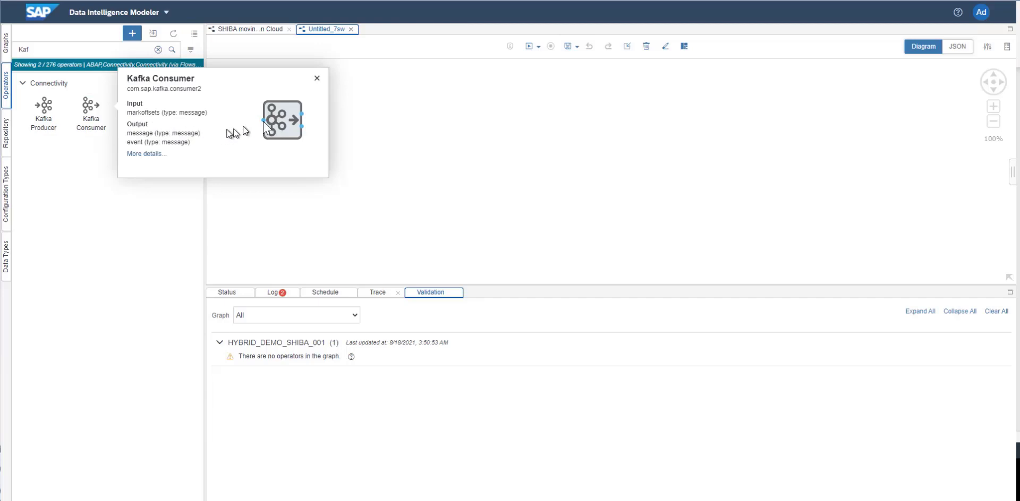
click(568, 47)
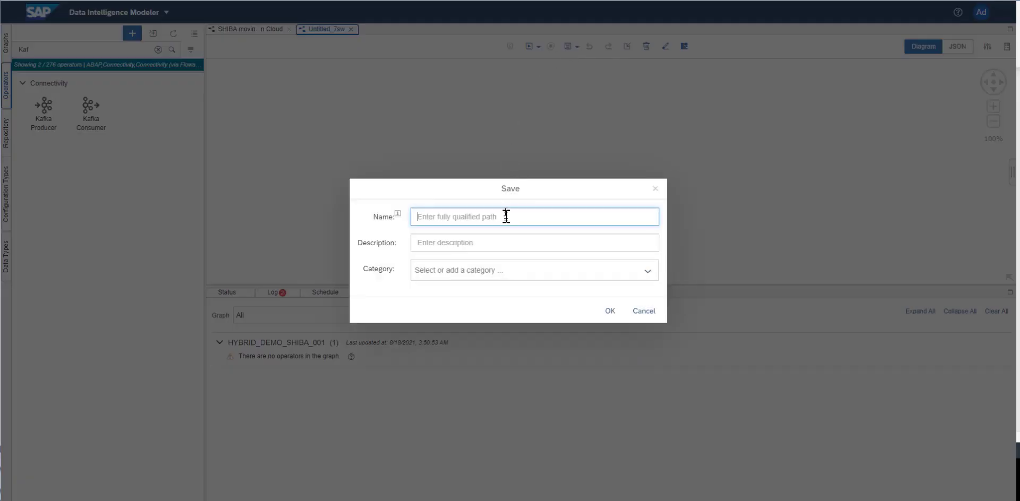
click(609, 311)
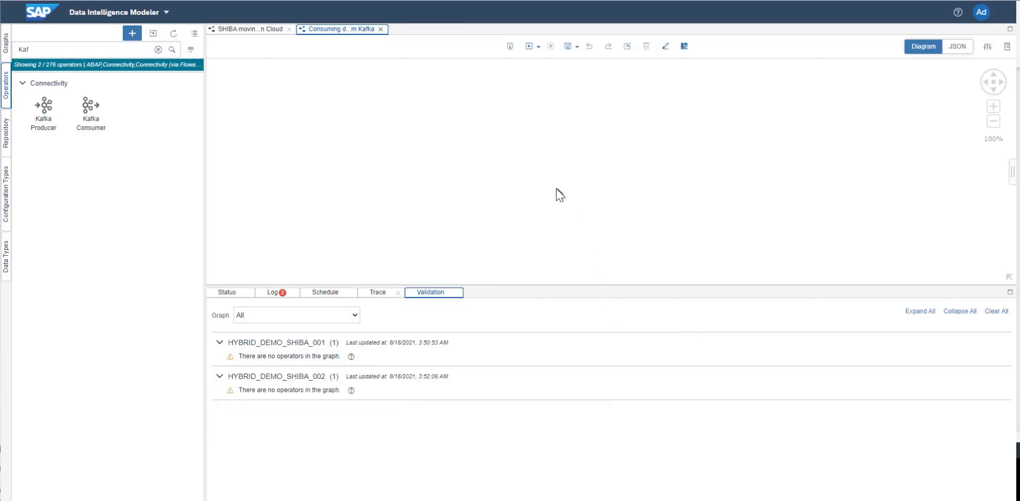
Add a Kafka Consumer operator to the empty canvas of the new graph
click(94, 122)
drag(94, 123, 257, 125)
drag(337, 119, 336, 122)
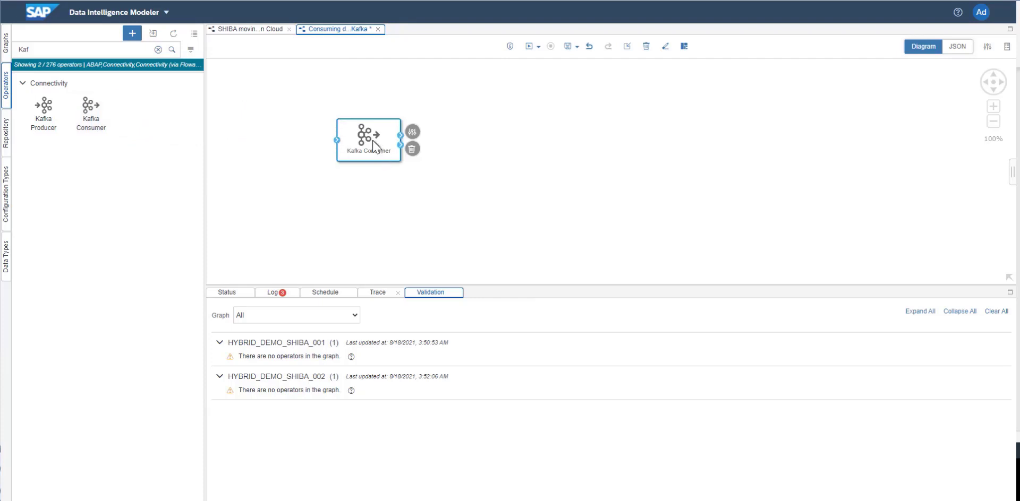
Set the Kafka Consumer's brokers to im-kafaka-gcp.datahub.sapcloud.io:30001 and review its group and topic settings
click(412, 133)
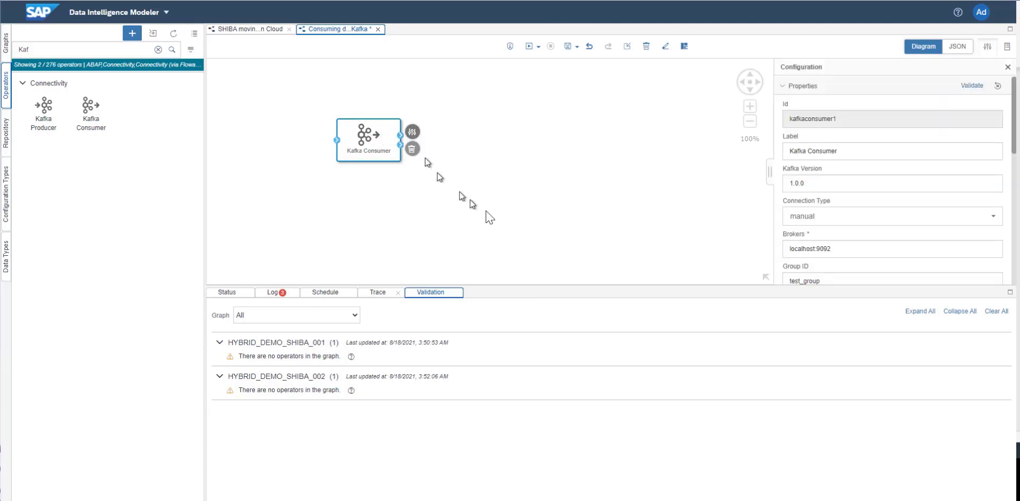
drag(833, 249, 784, 249)
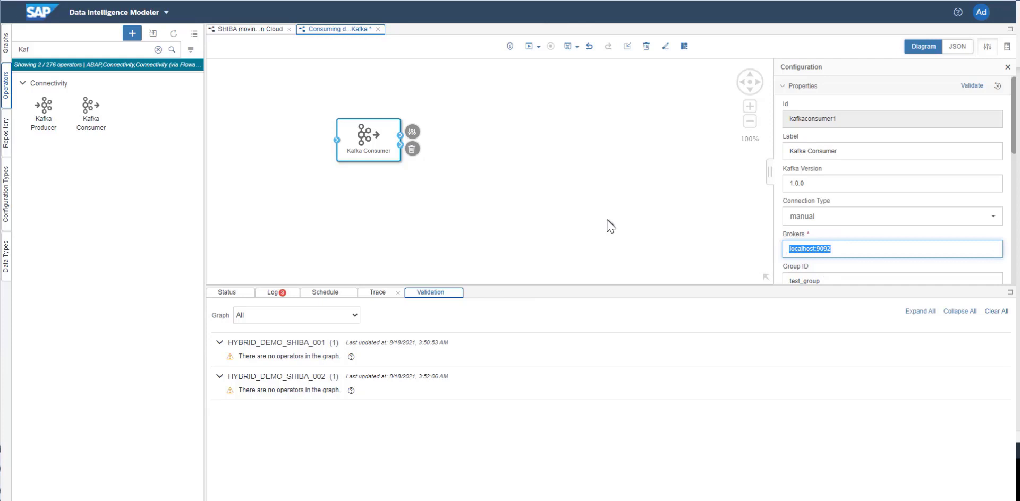
text(im-kafaka-gcp.datahub.sapcloud.io:30001)
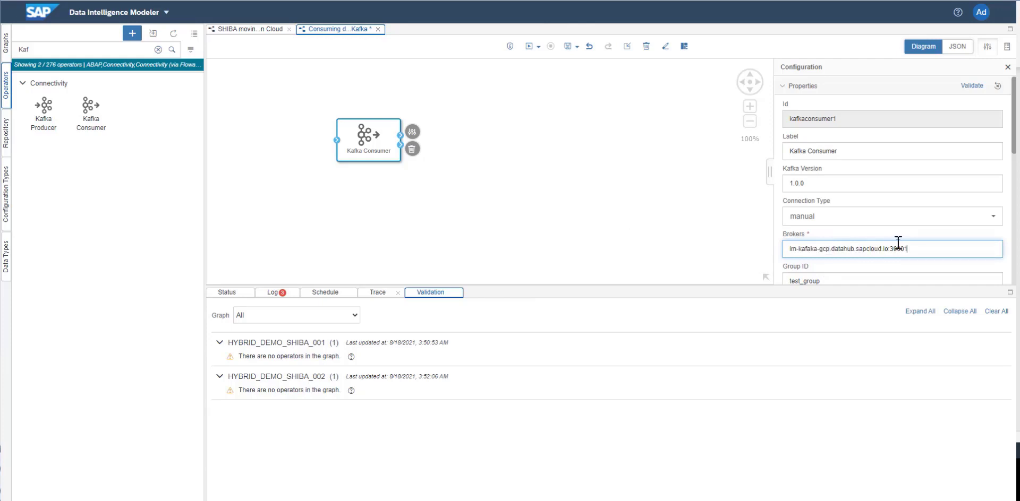
scroll(899, 212, down, 2)
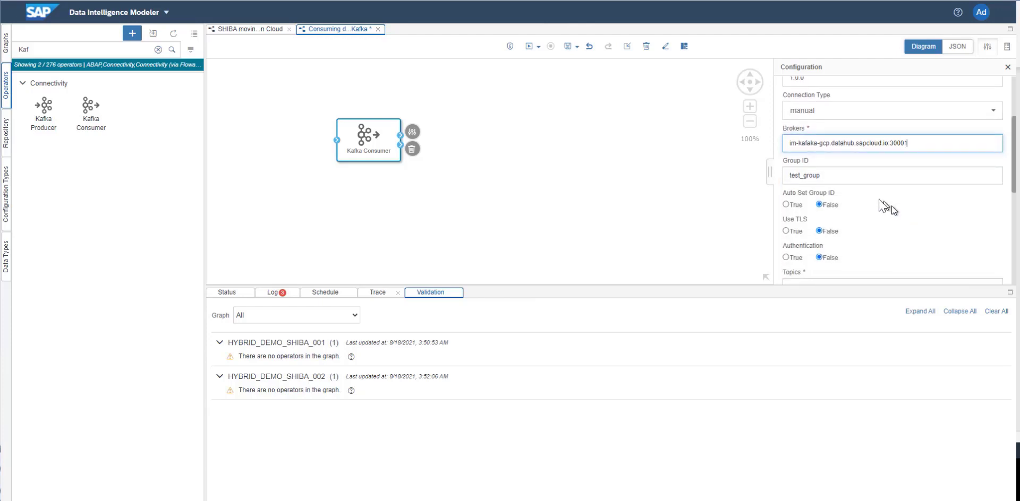
Add a Terminal operator and connect the Kafka Consumer's message output to its input through a ToString Converter
drag(91, 181, 546, 169)
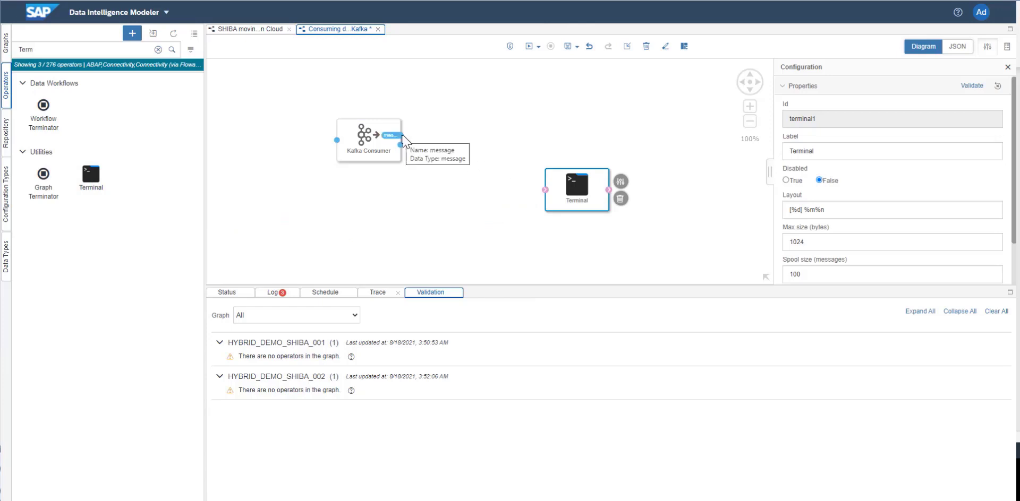
drag(402, 142, 547, 190)
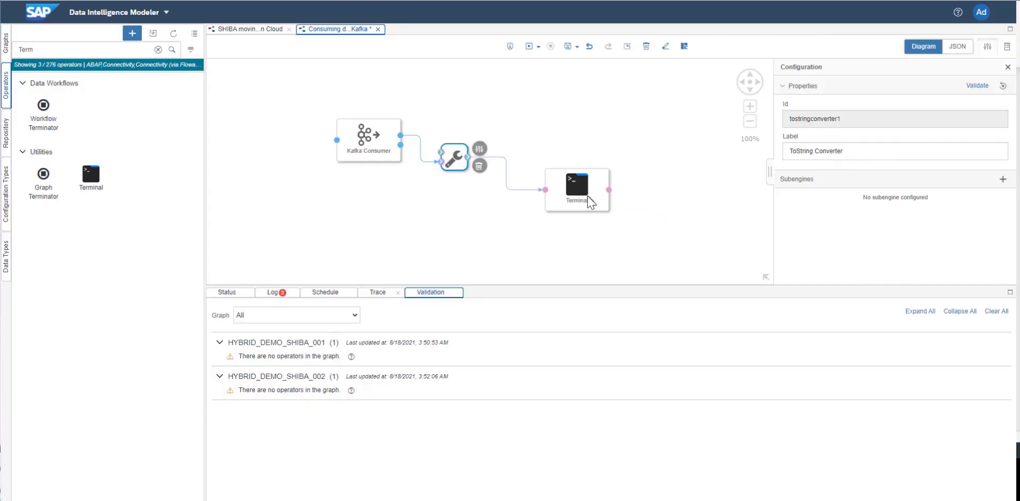
click(590, 203)
Run the graph that moves Data Services data to Kafka and the graph "Consuming data from Kafka"
click(242, 30)
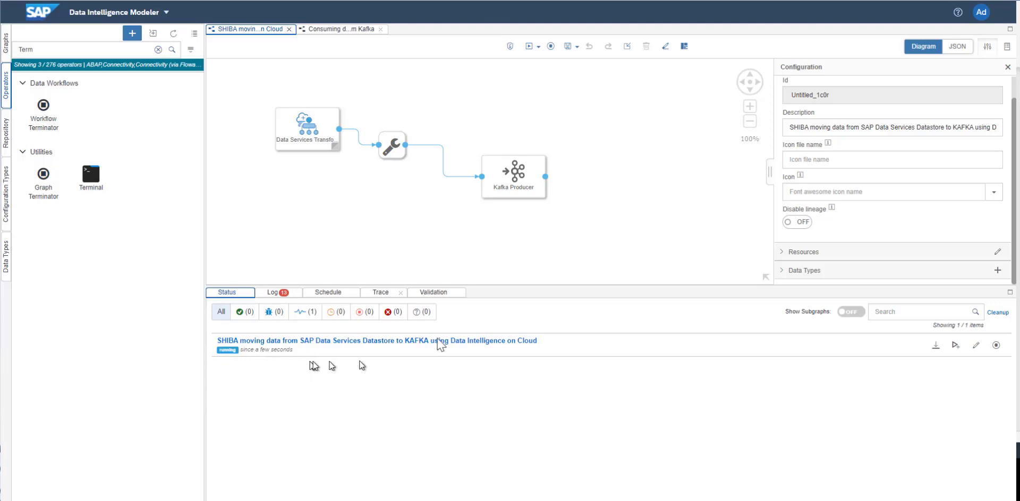
click(334, 31)
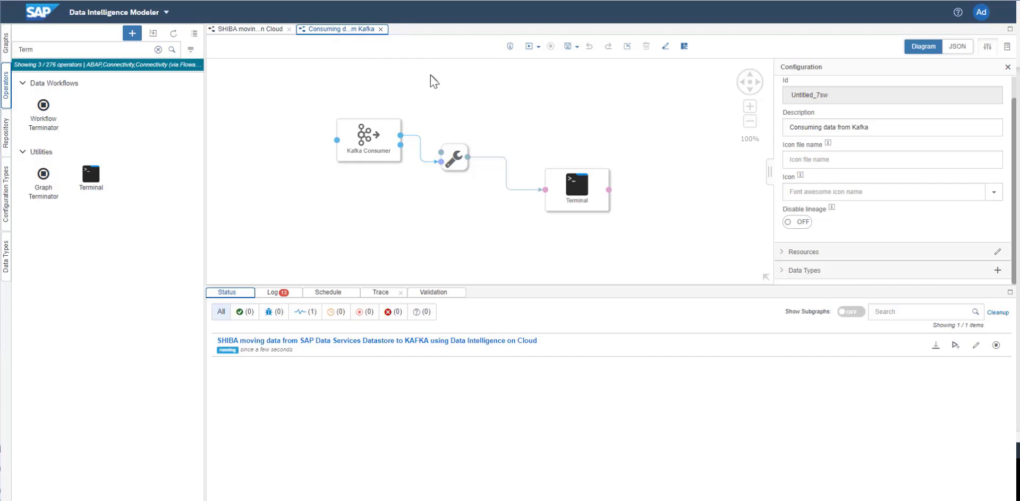
click(529, 46)
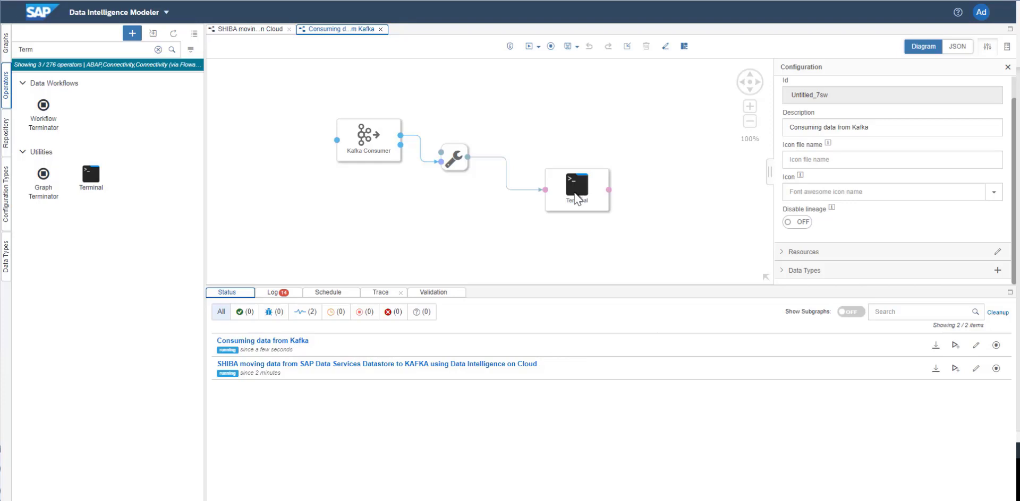
Open the UI of the running consumer graph's Terminal operator
click(577, 196)
right_click(574, 198)
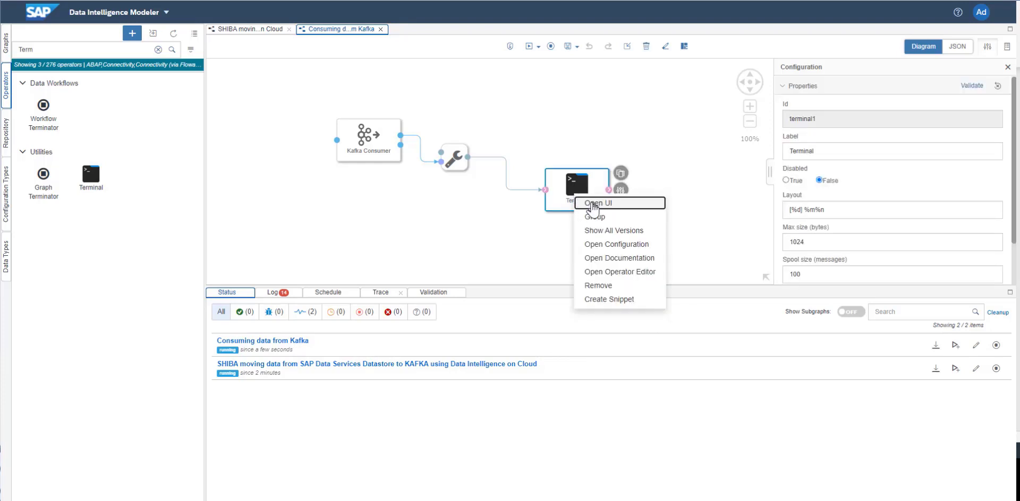
click(593, 204)
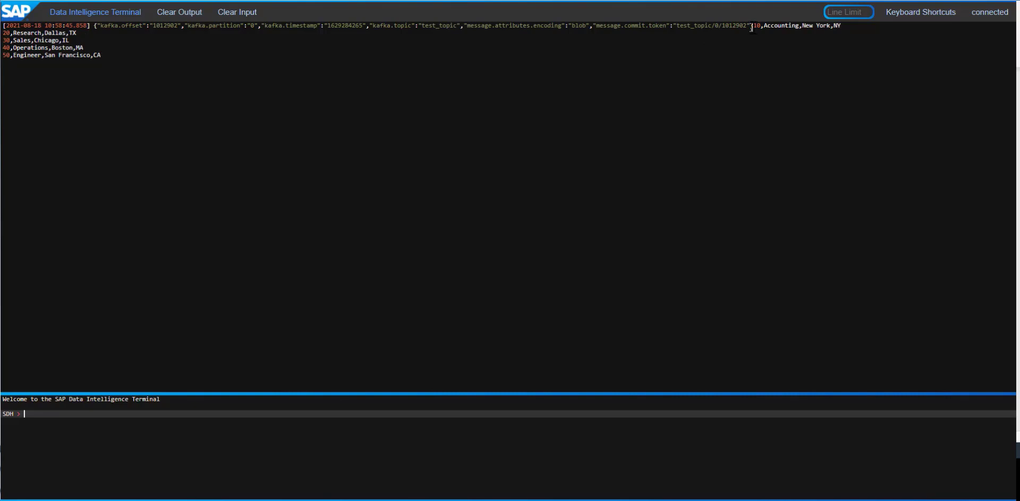
Copy the department records from the terminal output and paste them into an empty Notepad document
drag(755, 28, 744, 58)
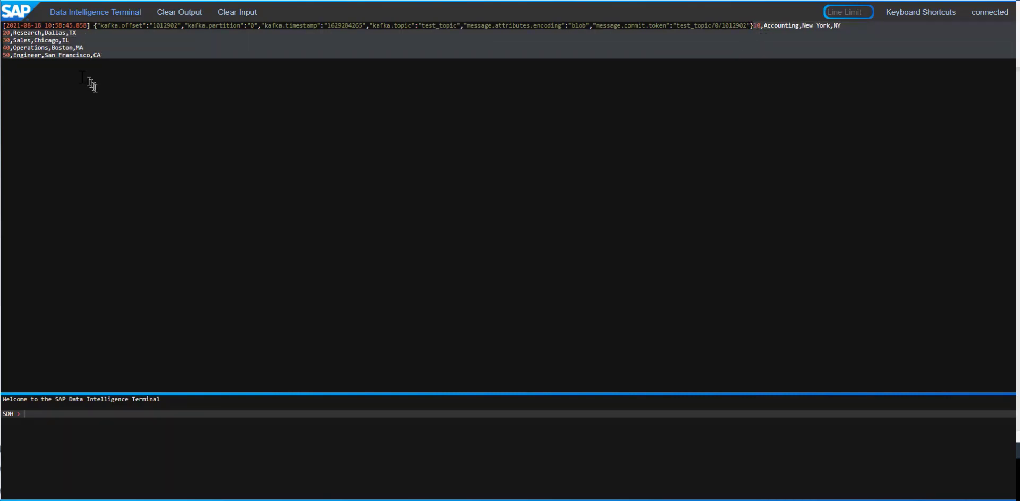
right_click(78, 53)
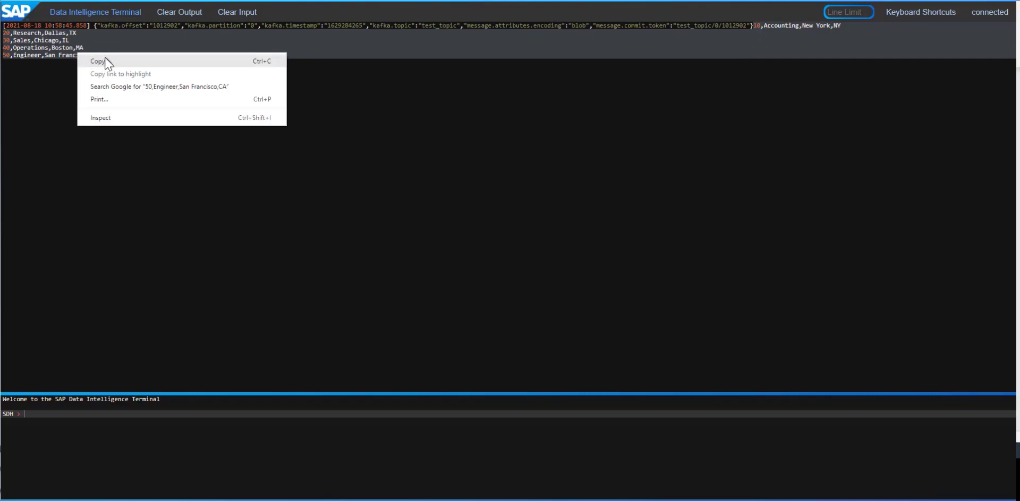
click(107, 63)
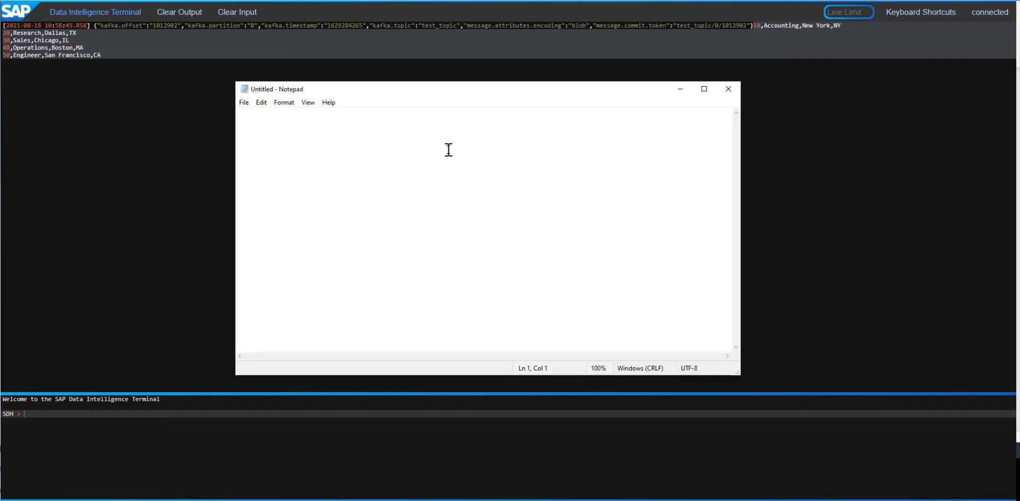
key(ctrl+v)
Switch to the QA_DEPT data view in SAP Data Services Designer and place Notepad beside it to compare the records
drag(428, 94, 834, 98)
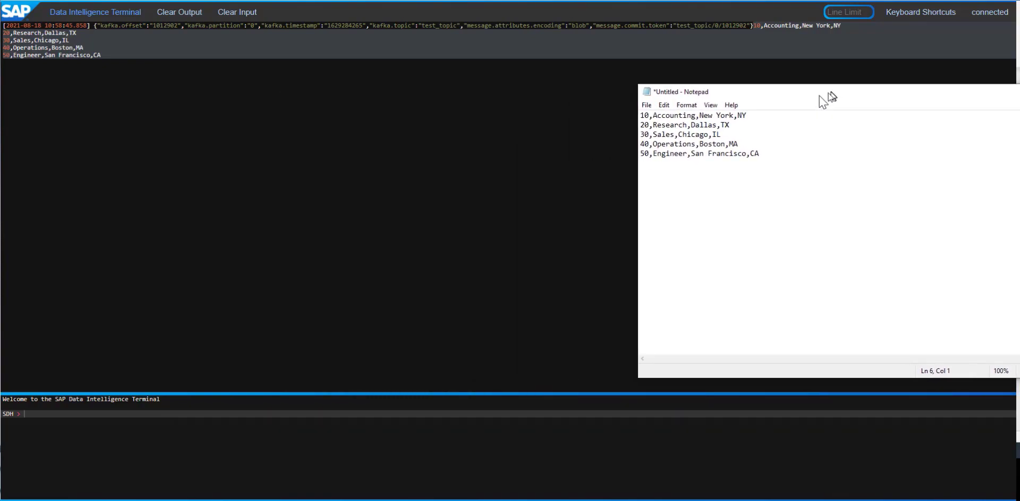
key(alt+Tab)
drag(907, 96, 388, 219)
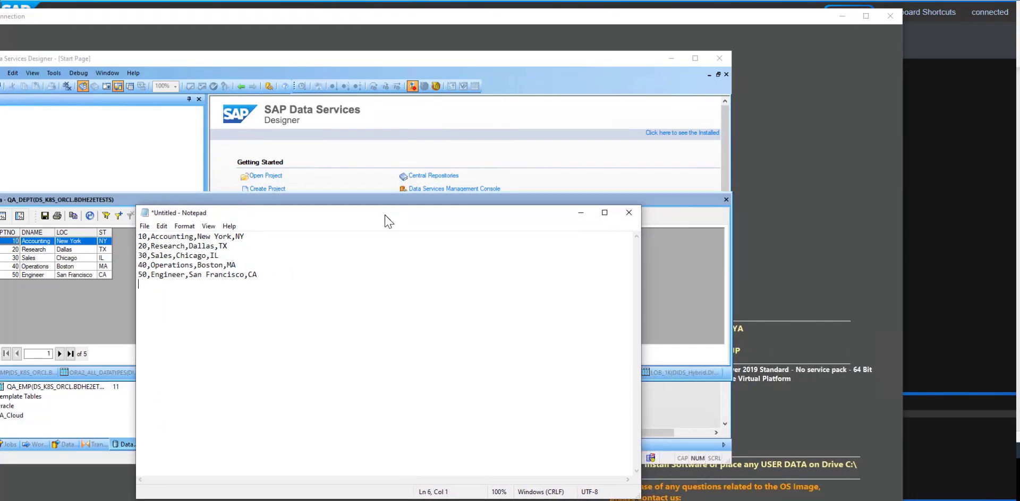